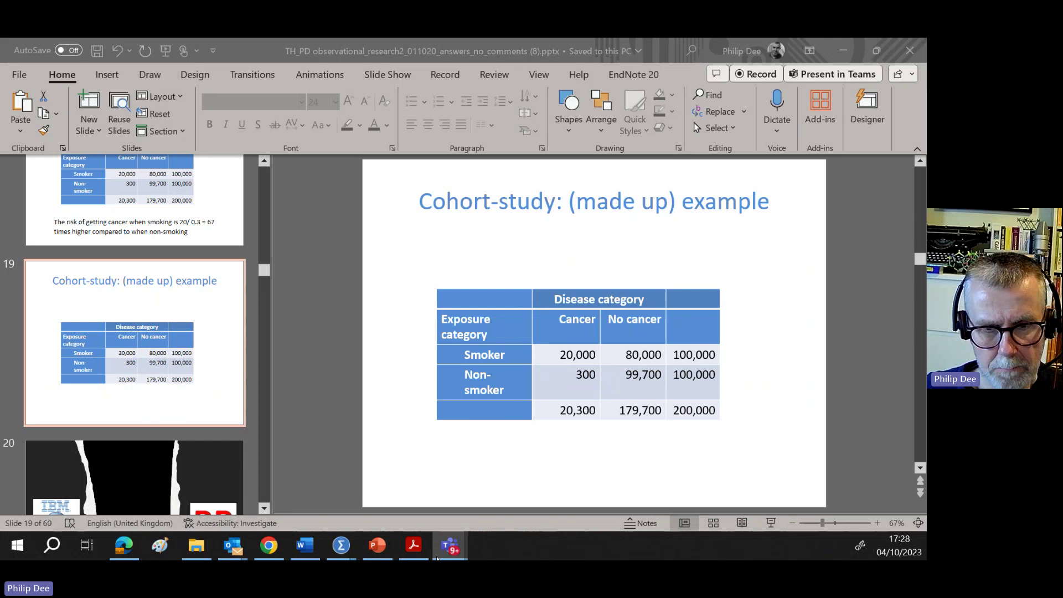
Bring up the RR_smoking.sav Data Editor window from the SPSS taskbar preview.
{"action": "mouse_move", "coordinate": [343, 544]}
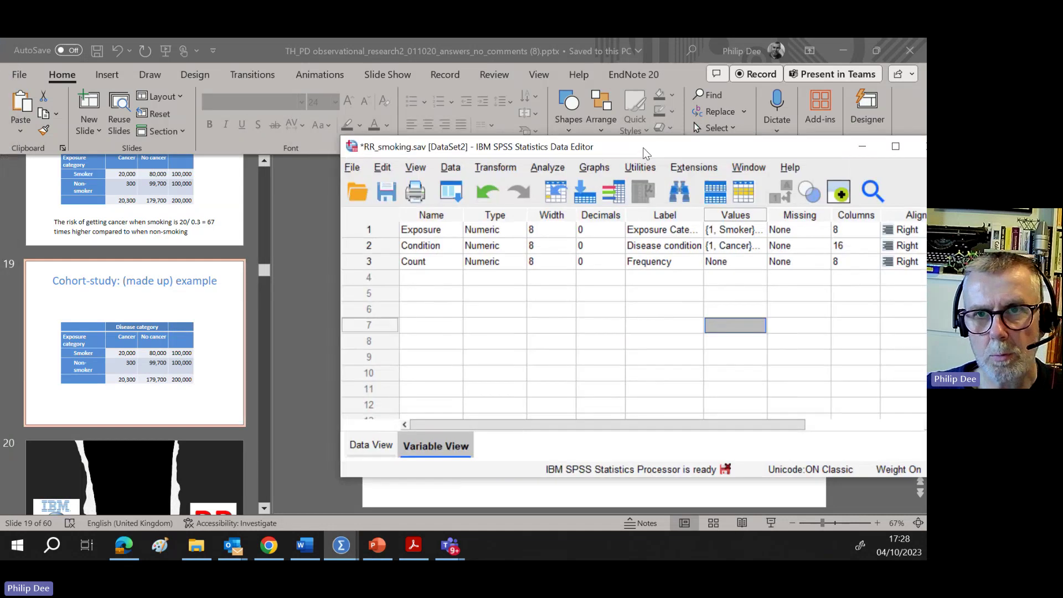
Maximize the RR_smoking Data Editor and select the Exposure and Condition variable definitions.
{"action": "left_click_drag", "start_coordinate": [643, 147], "coordinate": [470, 107]}
{"action": "left_click", "coordinate": [710, 104]}
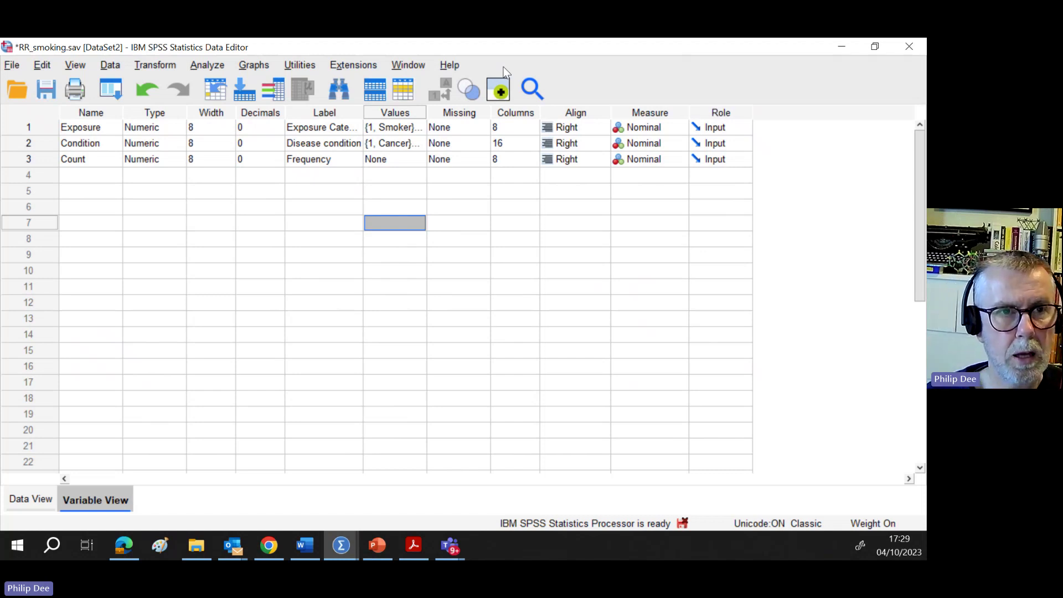
{"action": "left_click", "coordinate": [95, 132]}
{"action": "left_click", "coordinate": [91, 145]}
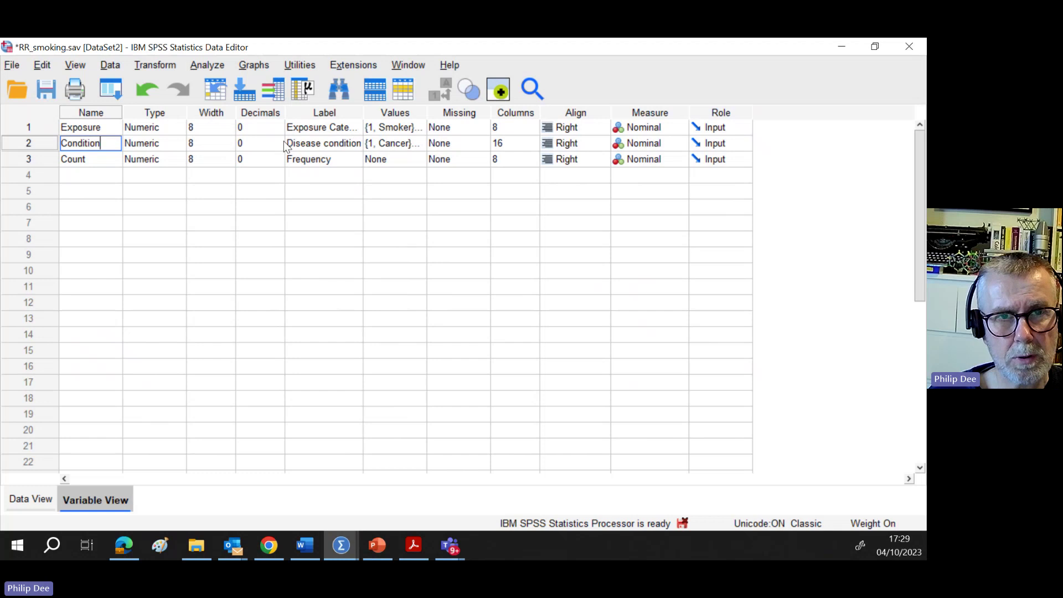
{"action": "double_click", "coordinate": [71, 145]}
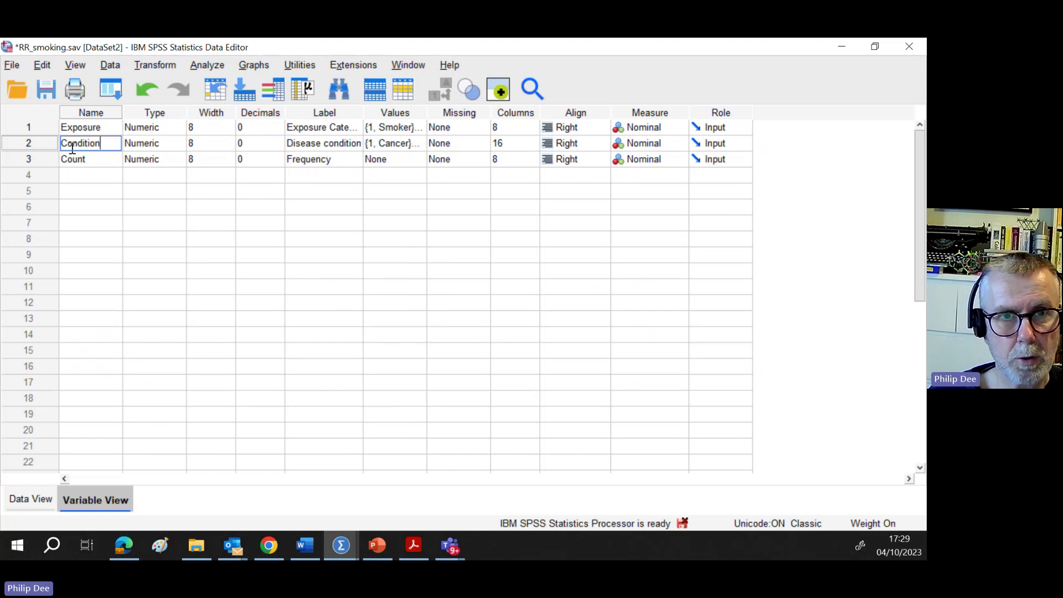
{"action": "double_click", "coordinate": [417, 127]}
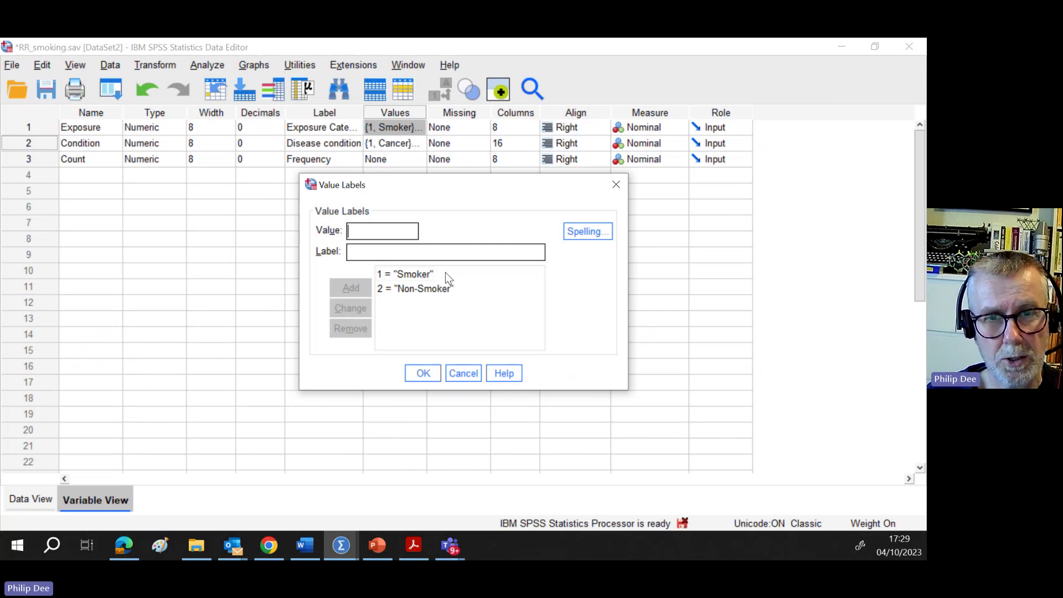
{"action": "left_click", "coordinate": [423, 373]}
{"action": "double_click", "coordinate": [418, 144]}
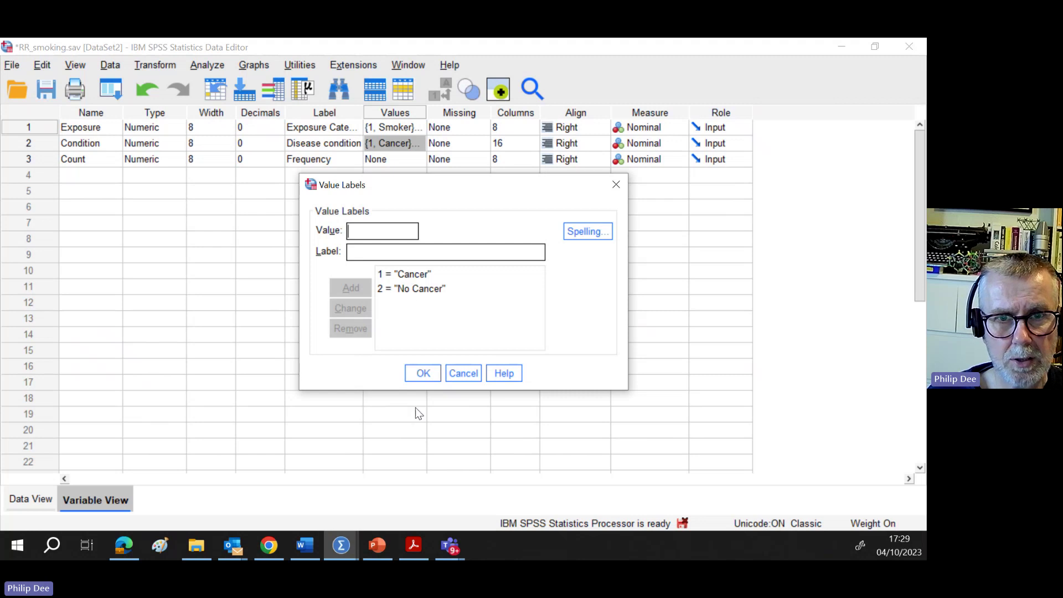
{"action": "left_click", "coordinate": [427, 380]}
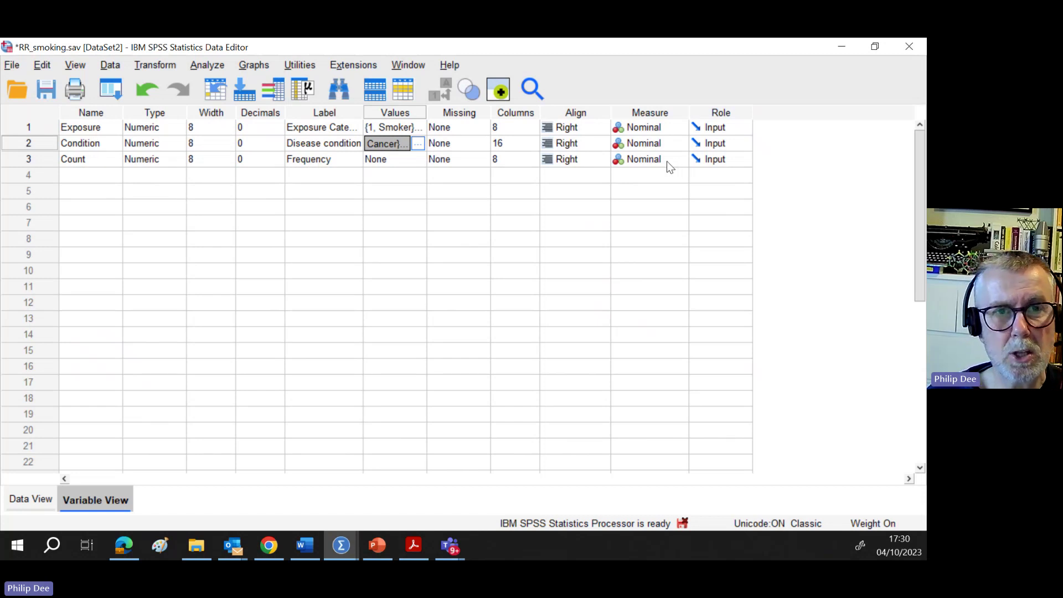
Show the four data rows in Data View with value labels: Smoker, Non-Smoker, Cancer, No Cancer.
{"action": "left_click", "coordinate": [31, 501]}
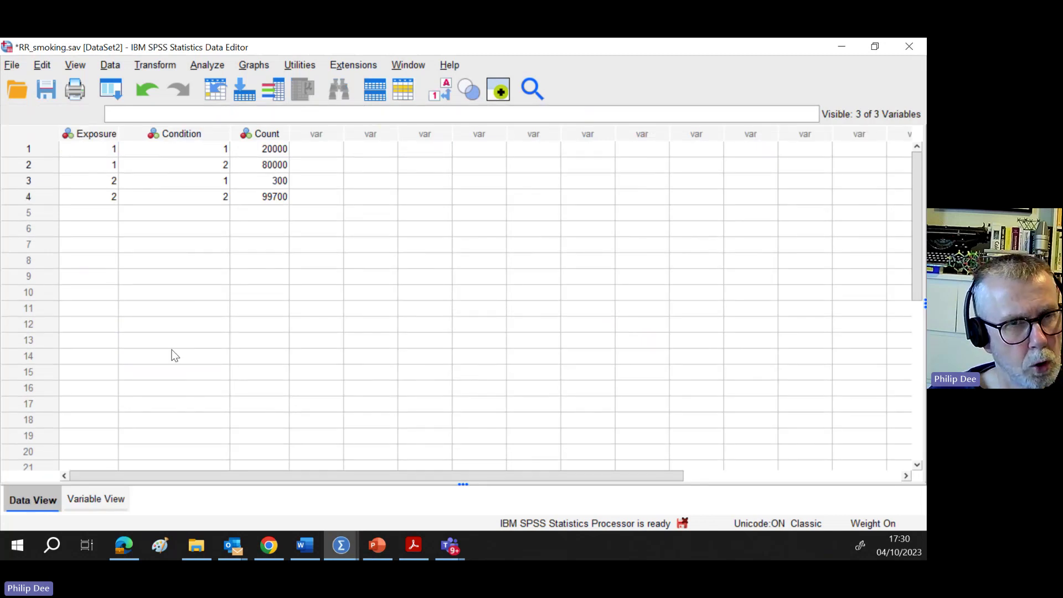
{"action": "left_click", "coordinate": [373, 543]}
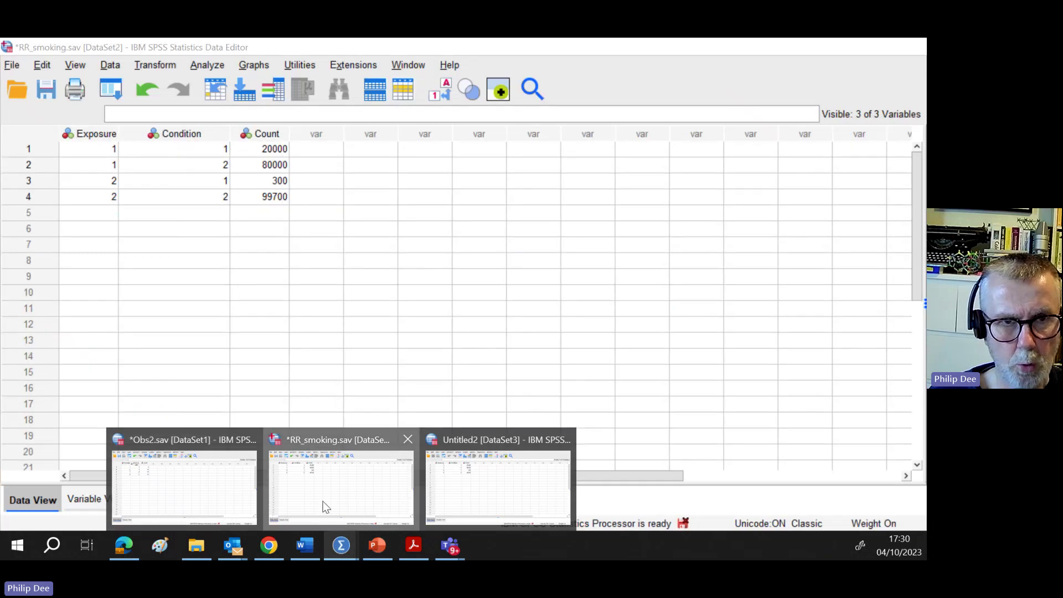
{"action": "left_click", "coordinate": [324, 498]}
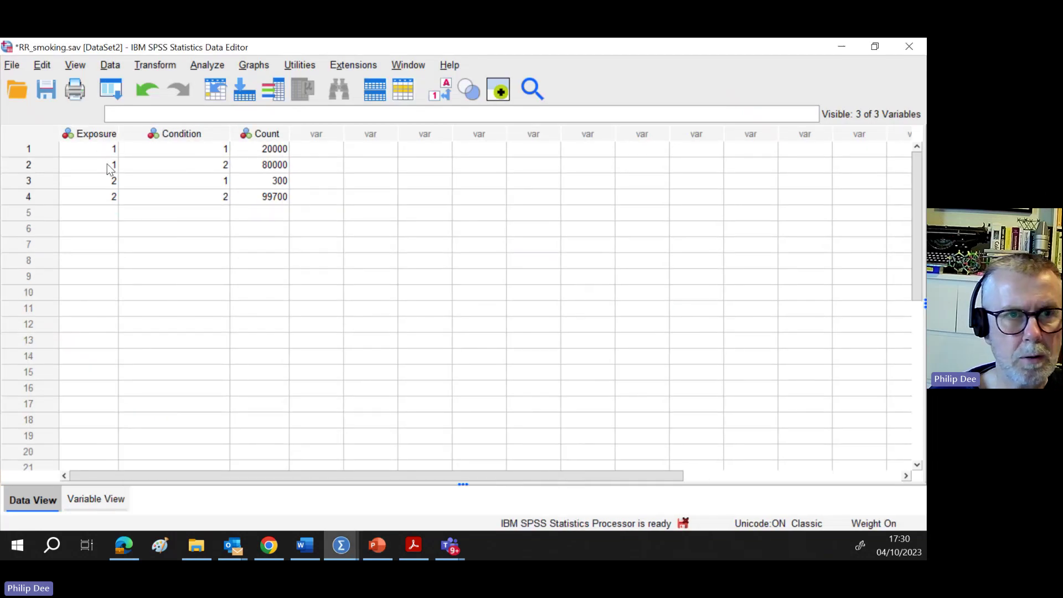
{"action": "left_click", "coordinate": [446, 92]}
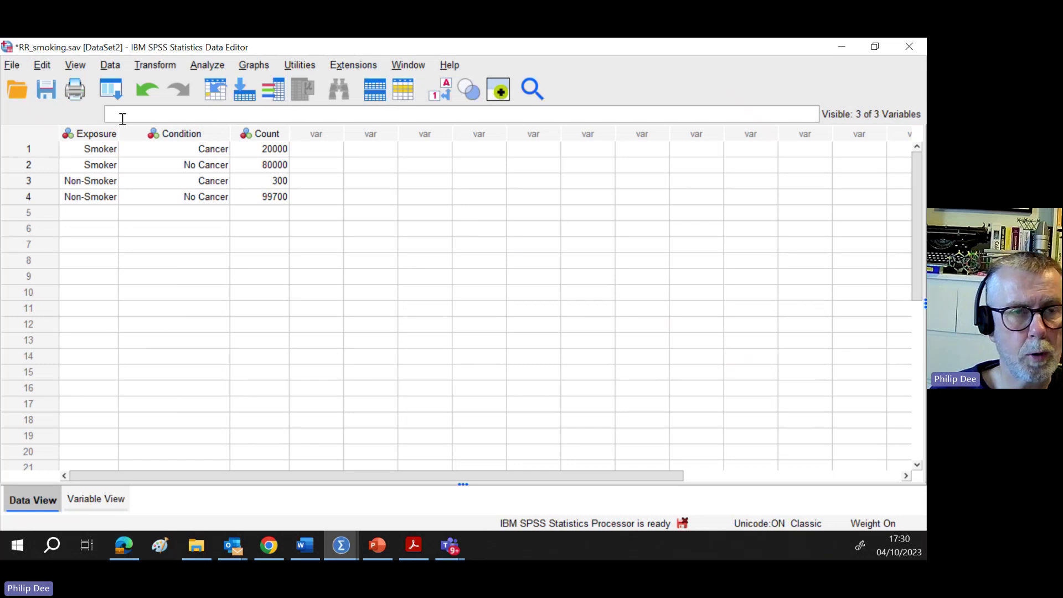
Weight the cases by the Frequency [Count] variable.
{"action": "left_click", "coordinate": [114, 68]}
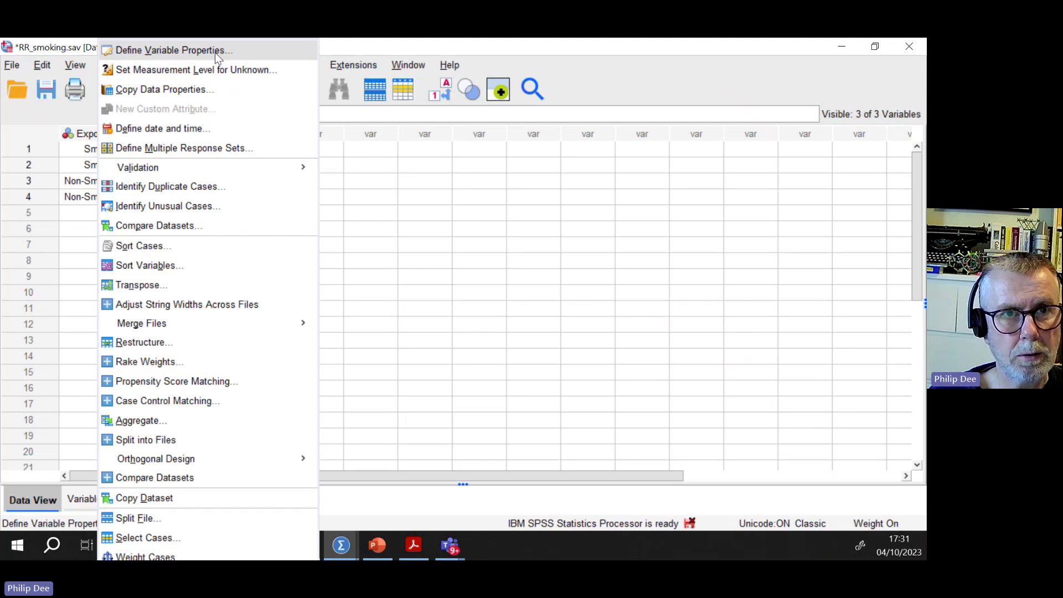
{"action": "key", "text": "Escape"}
{"action": "left_click", "coordinate": [353, 65]}
{"action": "mouse_move", "coordinate": [105, 65]}
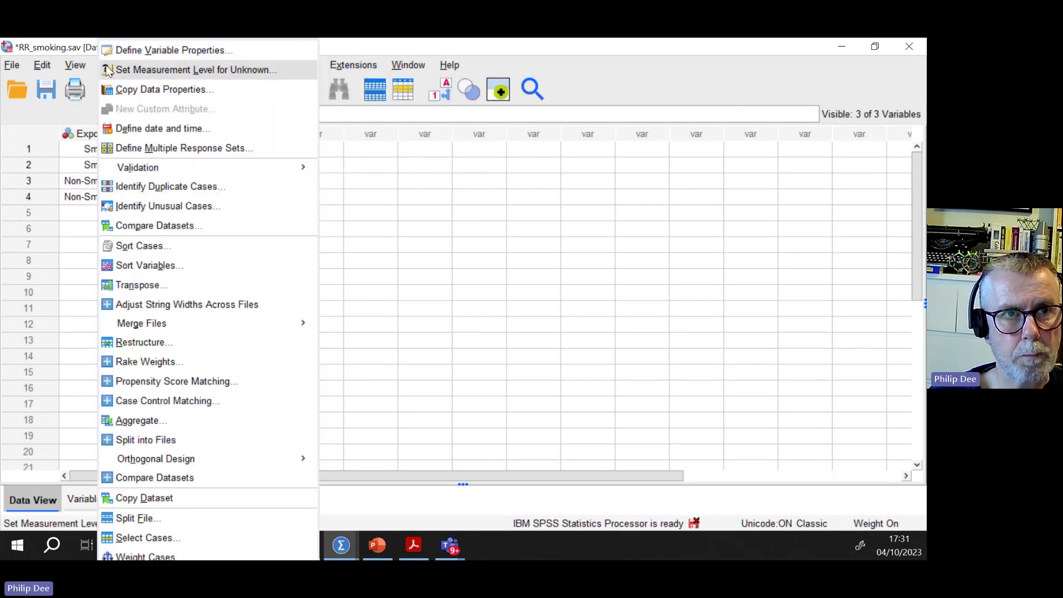
{"action": "left_click", "coordinate": [402, 51]}
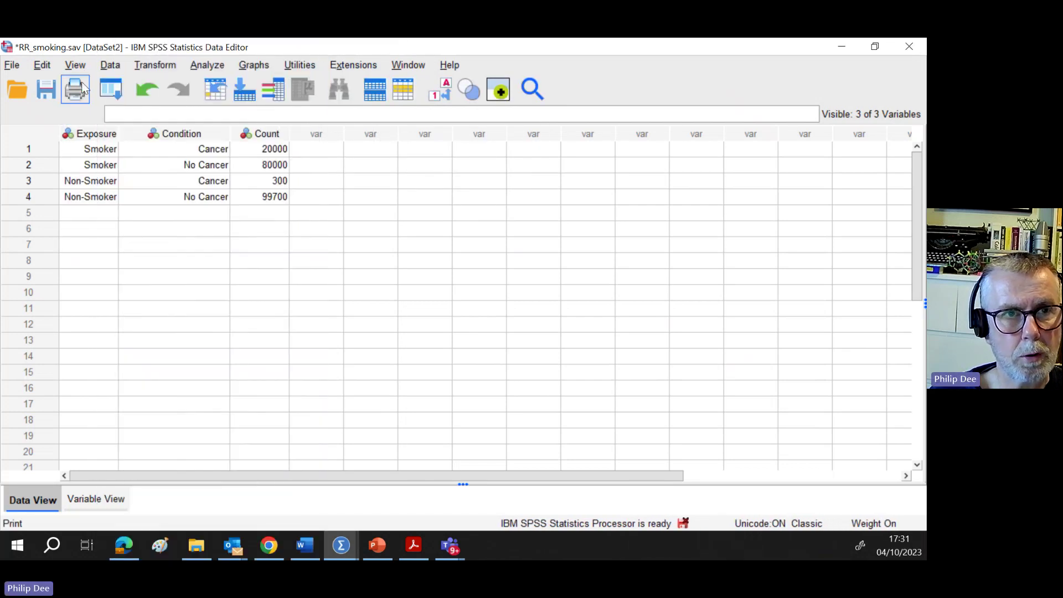
{"action": "left_click", "coordinate": [110, 65]}
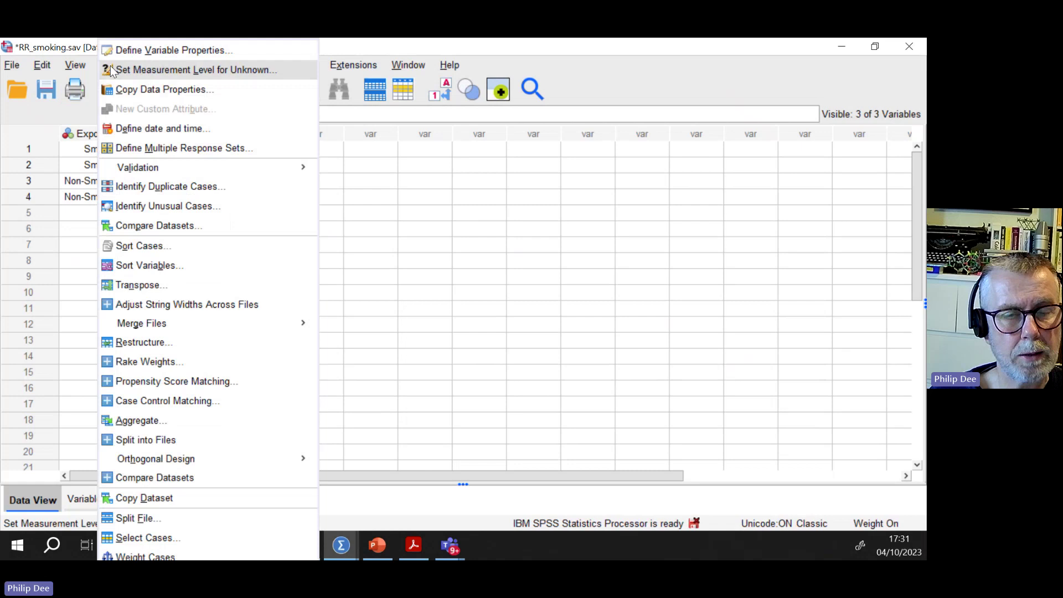
{"action": "left_click", "coordinate": [145, 555]}
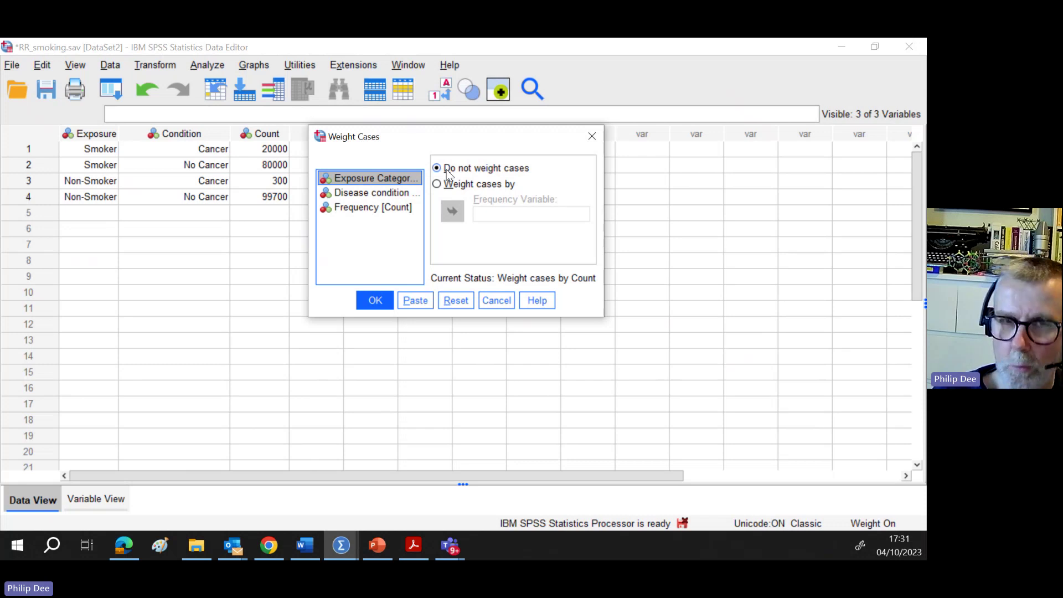
{"action": "left_click", "coordinate": [437, 185]}
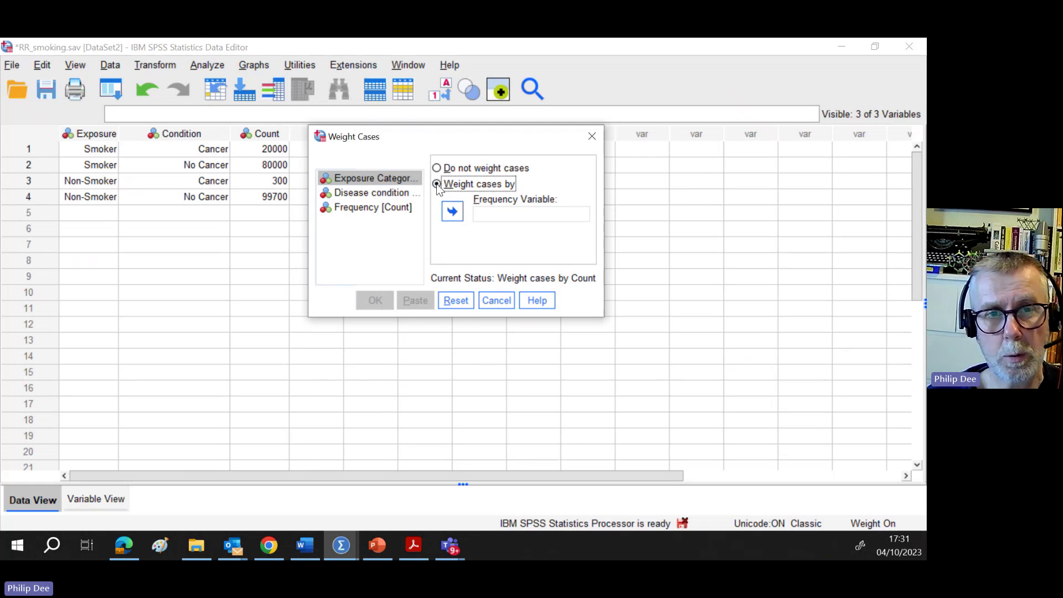
{"action": "left_click", "coordinate": [380, 208]}
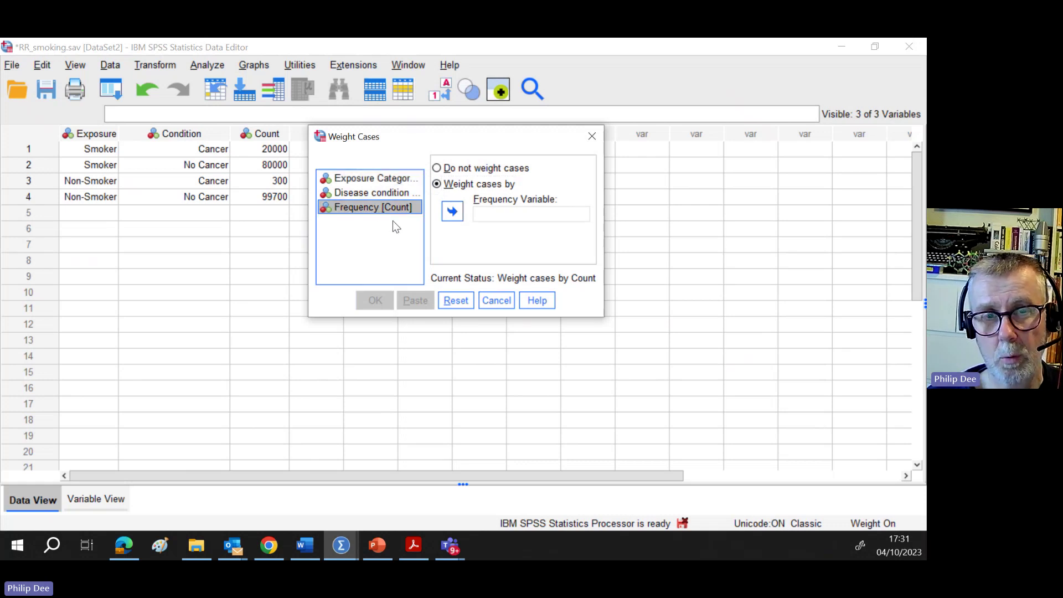
{"action": "left_click", "coordinate": [453, 212]}
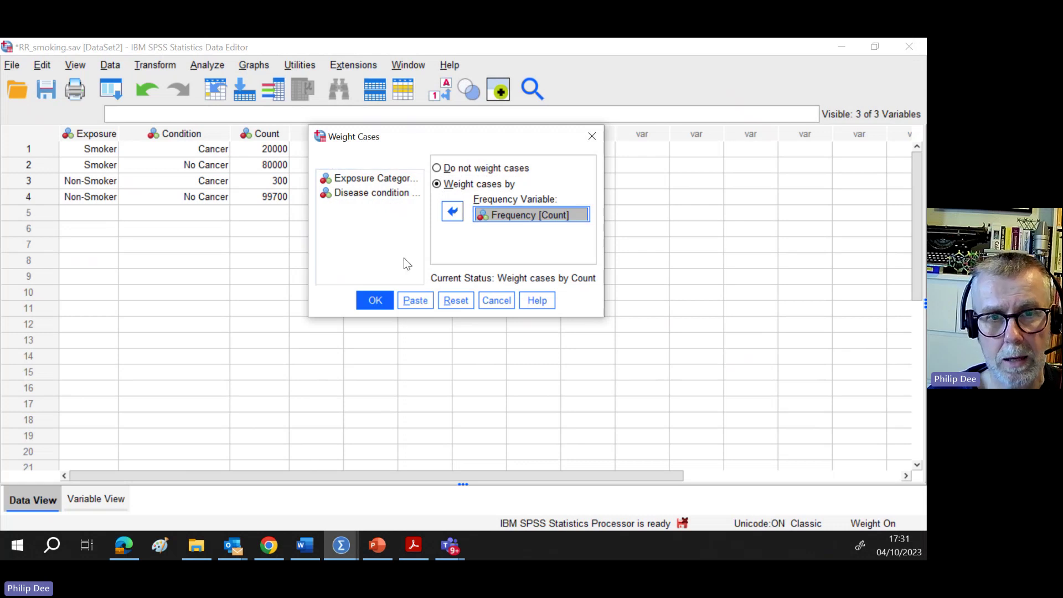
{"action": "left_click", "coordinate": [385, 300]}
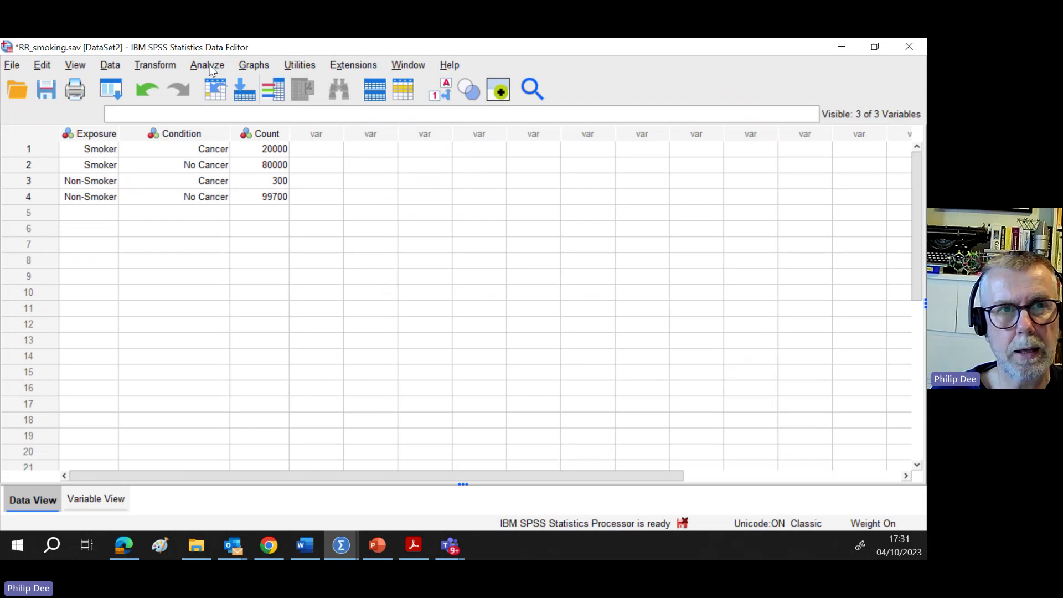
Start a new Crosstabs analysis from Analyze > Descriptive Statistics.
{"action": "left_click", "coordinate": [211, 68]}
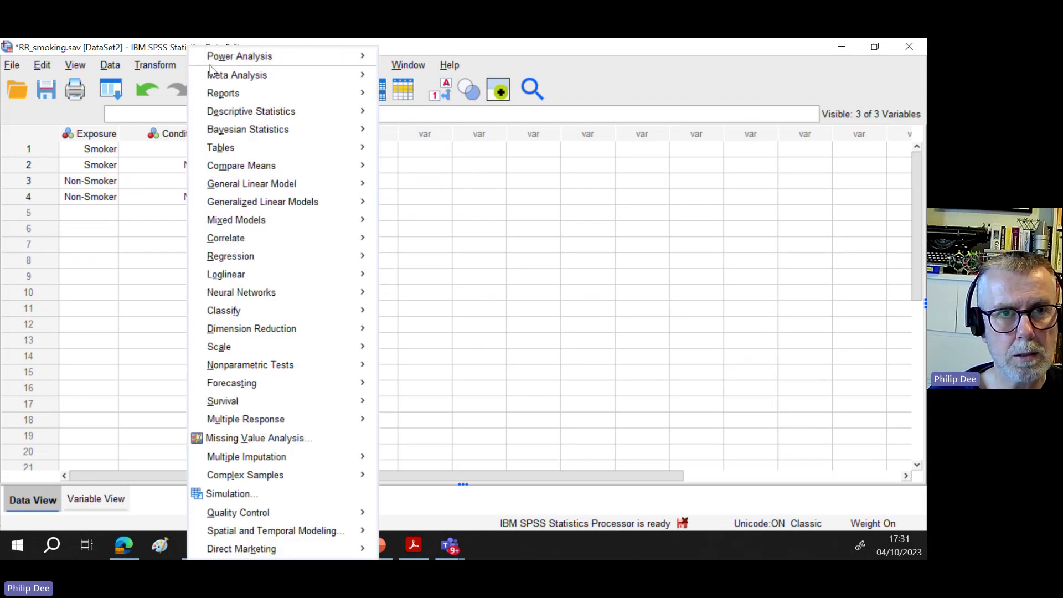
{"action": "mouse_move", "coordinate": [272, 109]}
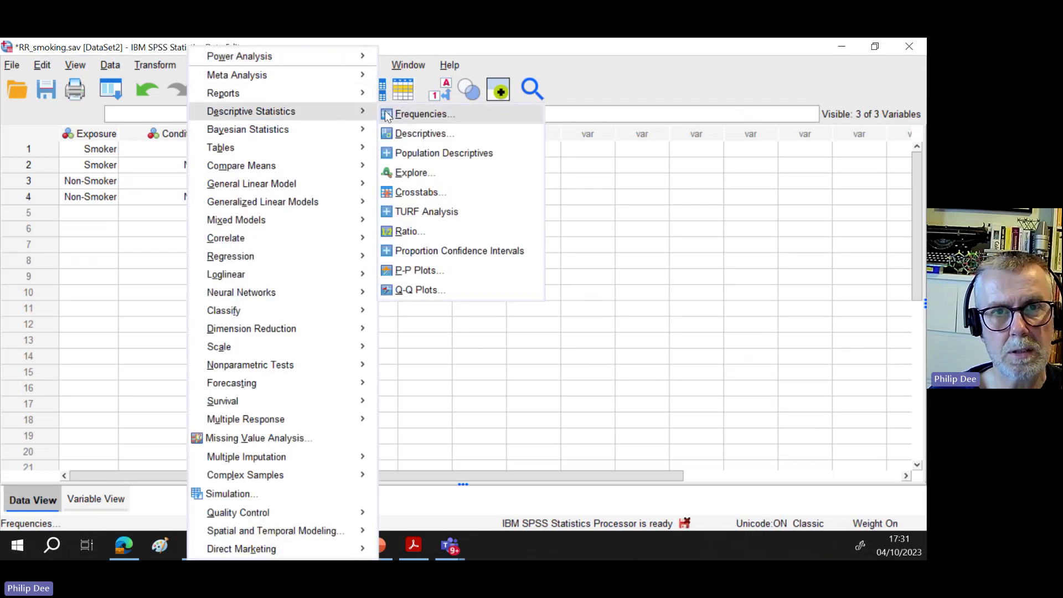
{"action": "left_click", "coordinate": [416, 192]}
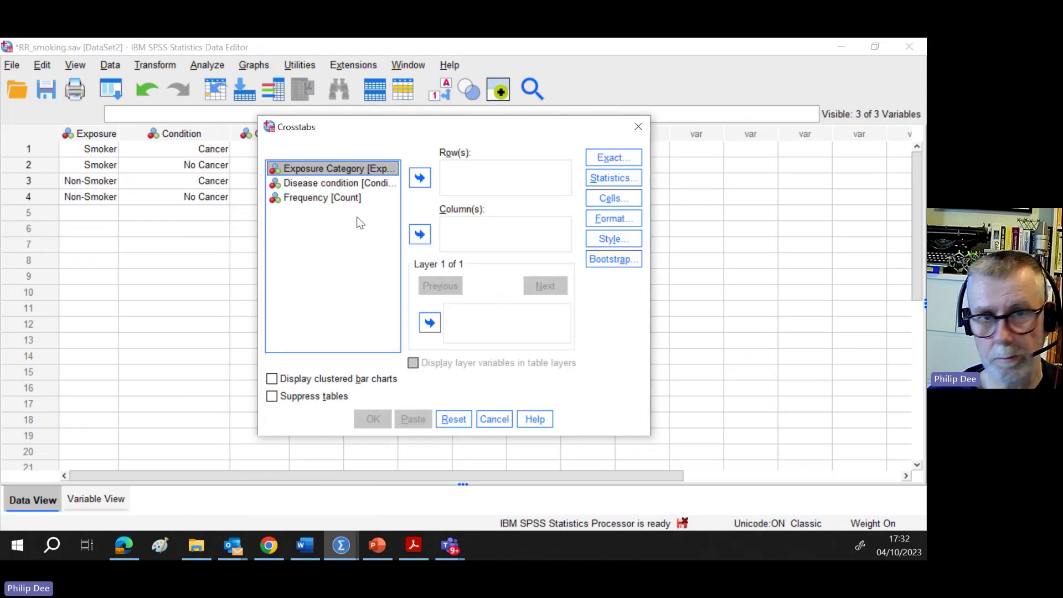
Assign Exposure Category to Row(s) and Disease condition to Column(s).
{"action": "left_click", "coordinate": [412, 180]}
{"action": "left_click", "coordinate": [328, 169]}
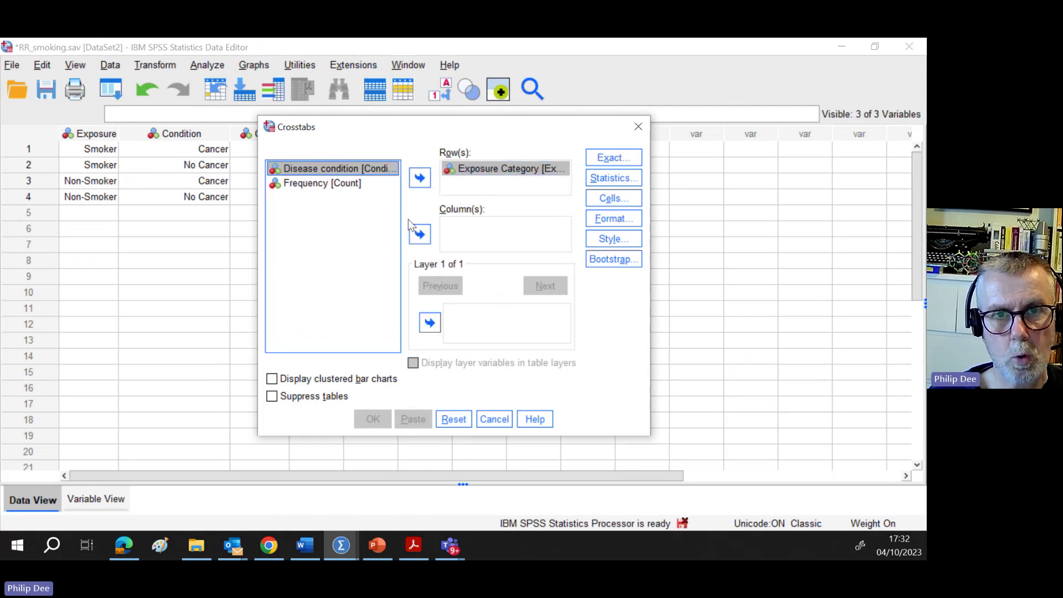
{"action": "left_click", "coordinate": [420, 233]}
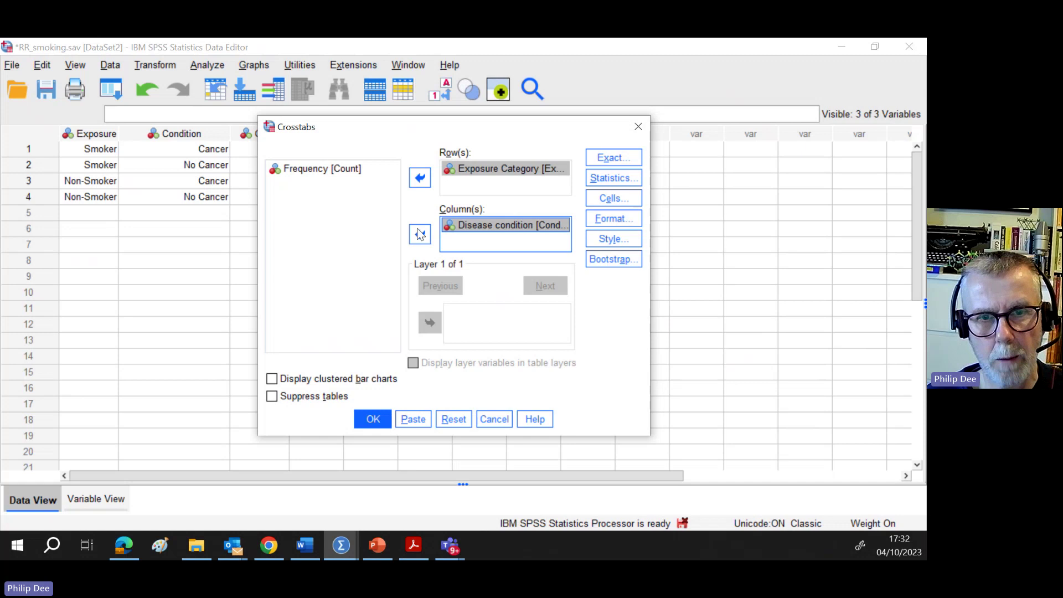
Tick Risk under Crosstabs Statistics and run the crosstab.
{"action": "left_click", "coordinate": [608, 182]}
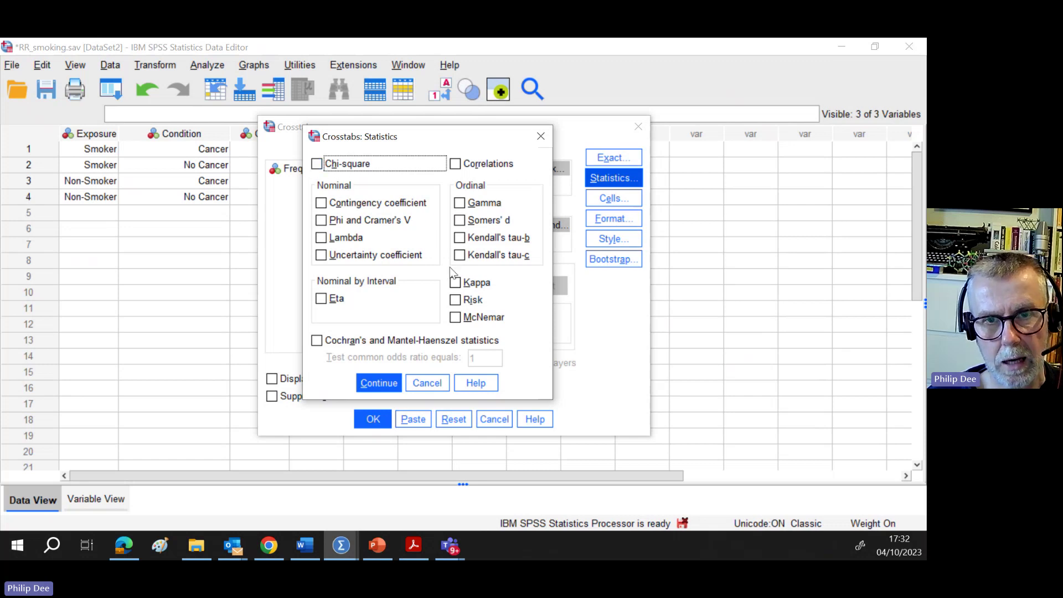
{"action": "left_click", "coordinate": [457, 305]}
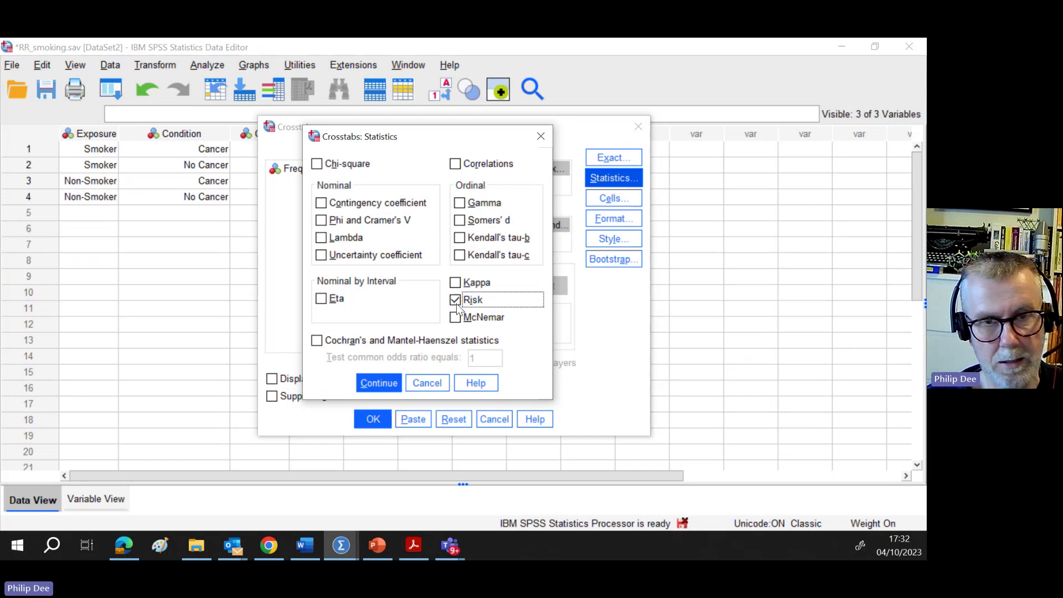
{"action": "left_click", "coordinate": [370, 385]}
{"action": "left_click", "coordinate": [373, 419]}
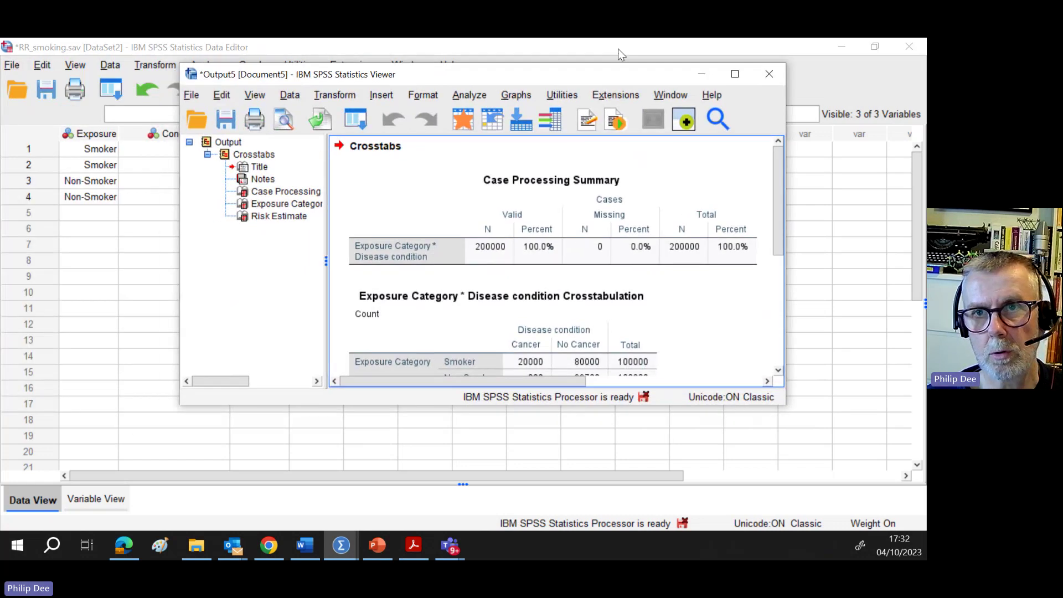
Maximize the Viewer and select the Case Processing Summary, Crosstabulation and Risk Estimate tables.
{"action": "left_click", "coordinate": [735, 73]}
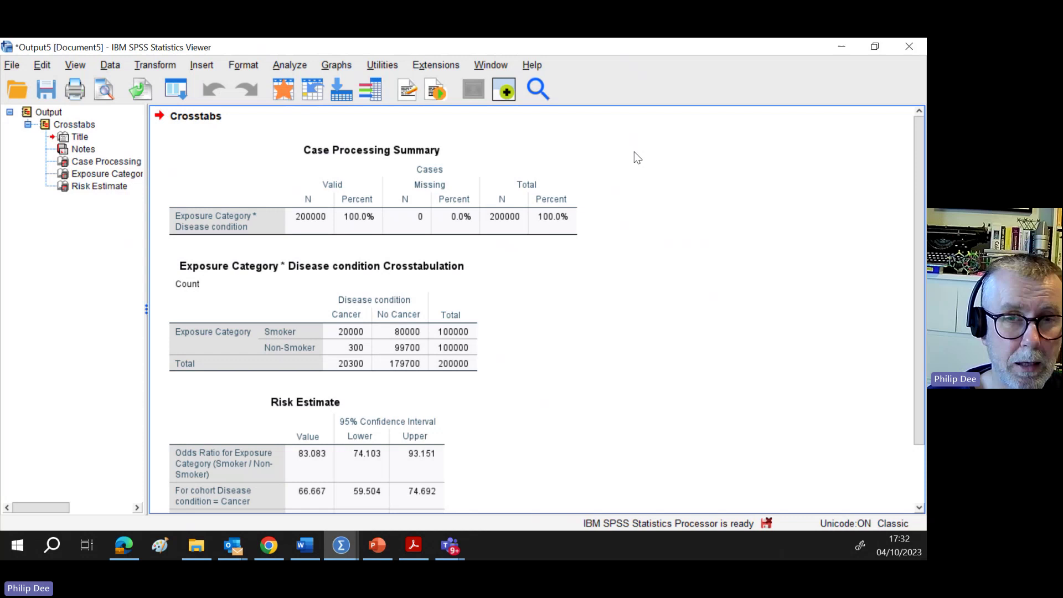
{"action": "left_click", "coordinate": [374, 233]}
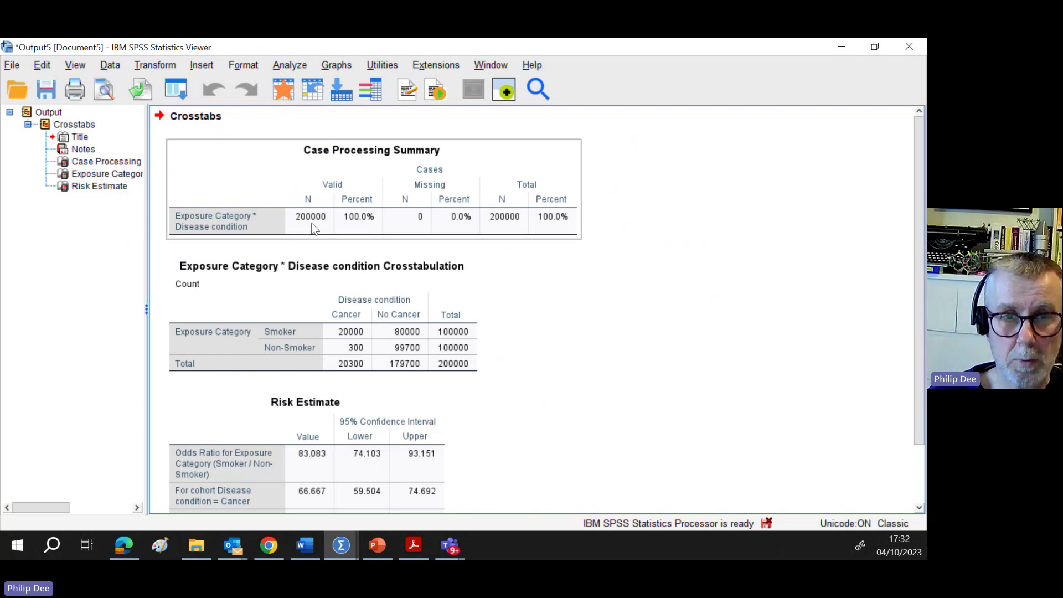
{"action": "left_click", "coordinate": [311, 260]}
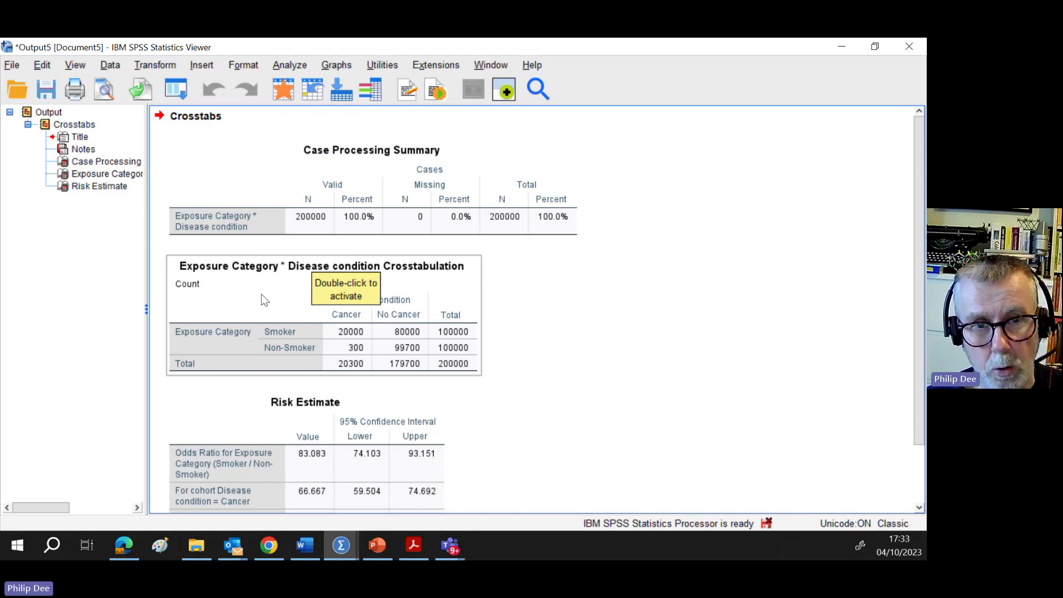
{"action": "left_click", "coordinate": [445, 480]}
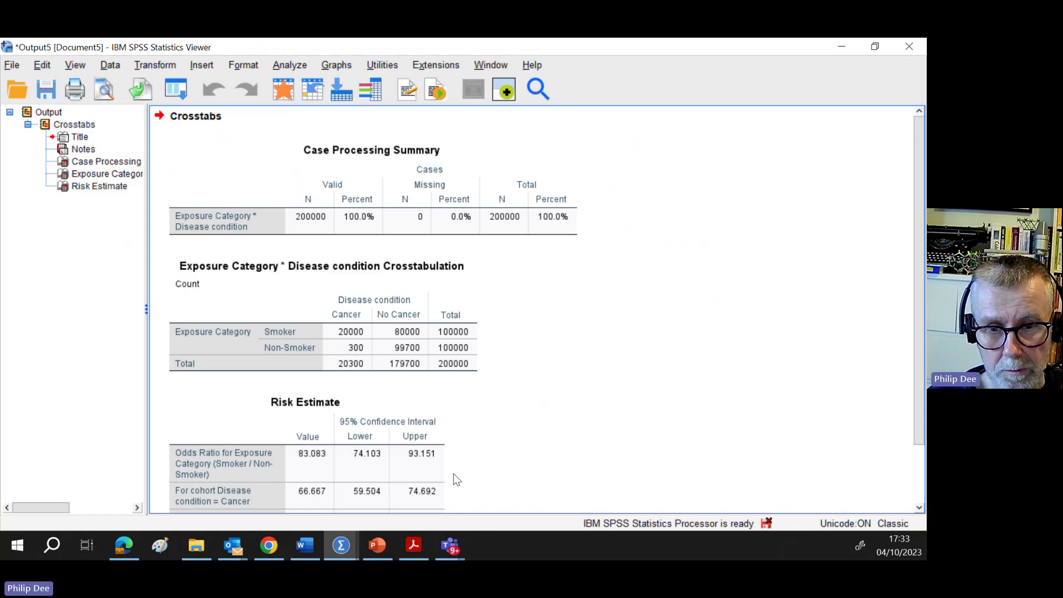
{"action": "left_click", "coordinate": [377, 545]}
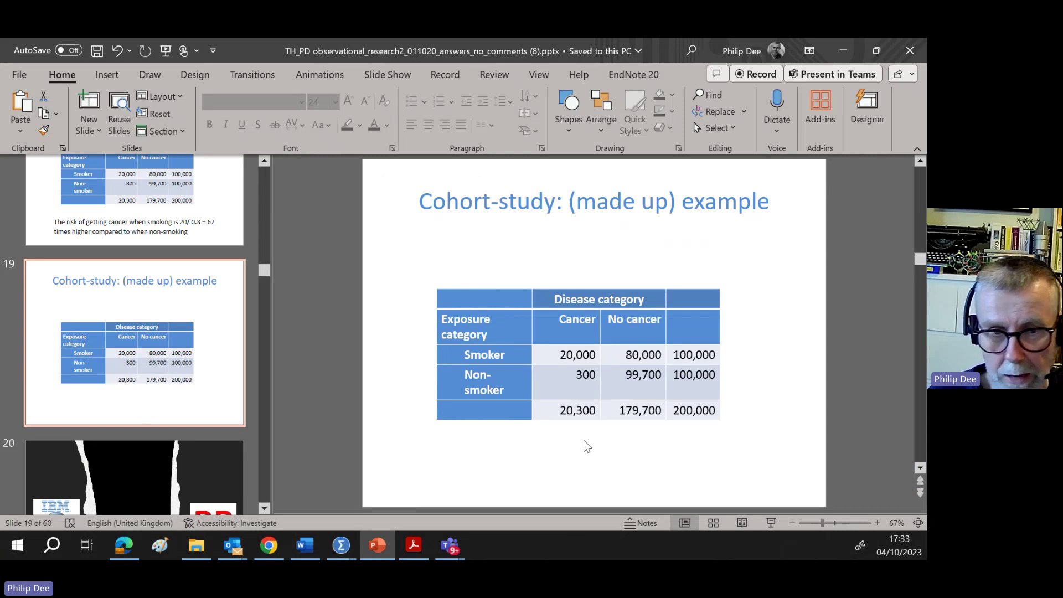
{"action": "left_click", "coordinate": [341, 545]}
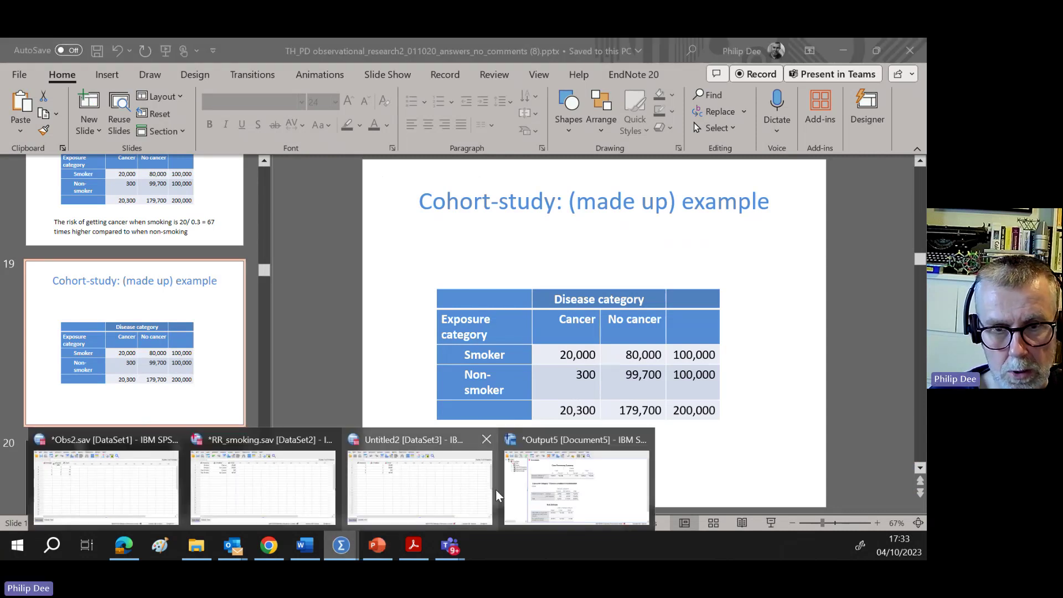
{"action": "left_click", "coordinate": [542, 486]}
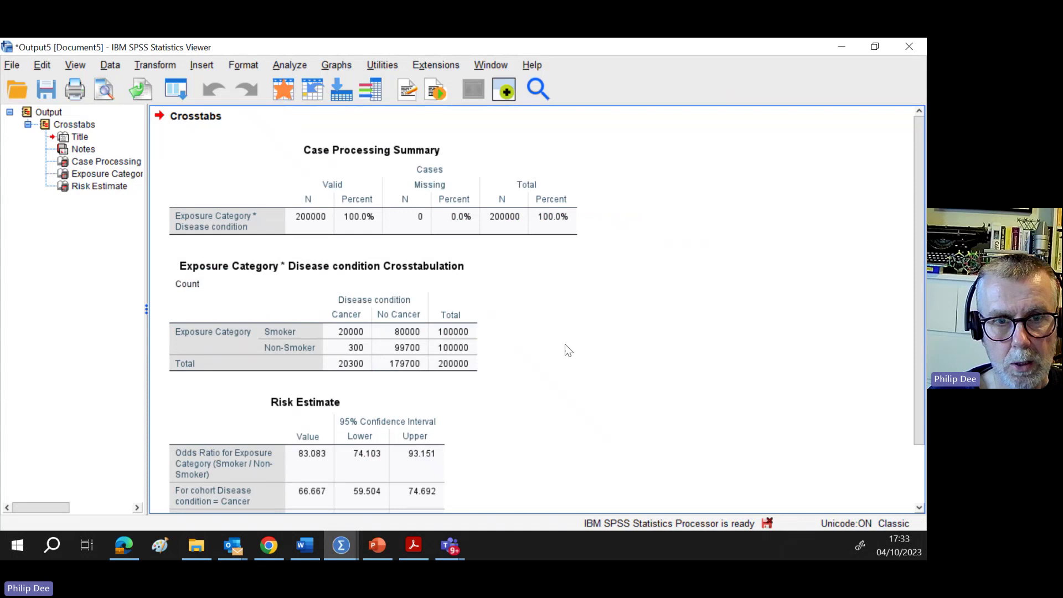
Scroll to the full Risk Estimate table, showing the cohort Cancer ratio 66.667 (59.504–74.692).
{"action": "scroll", "coordinate": [565, 345], "scroll_direction": "down", "scroll_amount": 3}
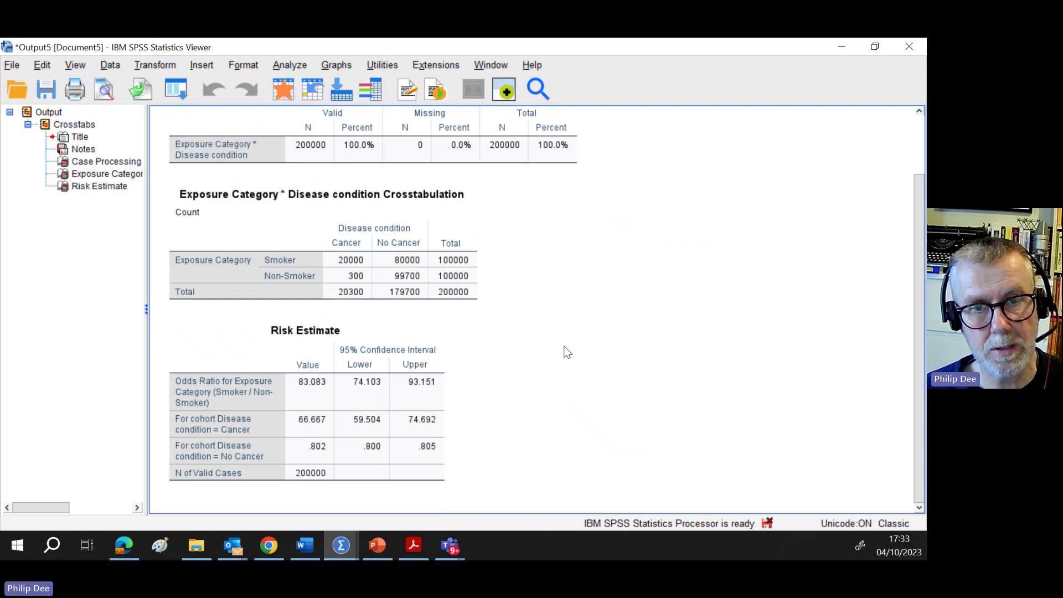
{"action": "left_click", "coordinate": [372, 382]}
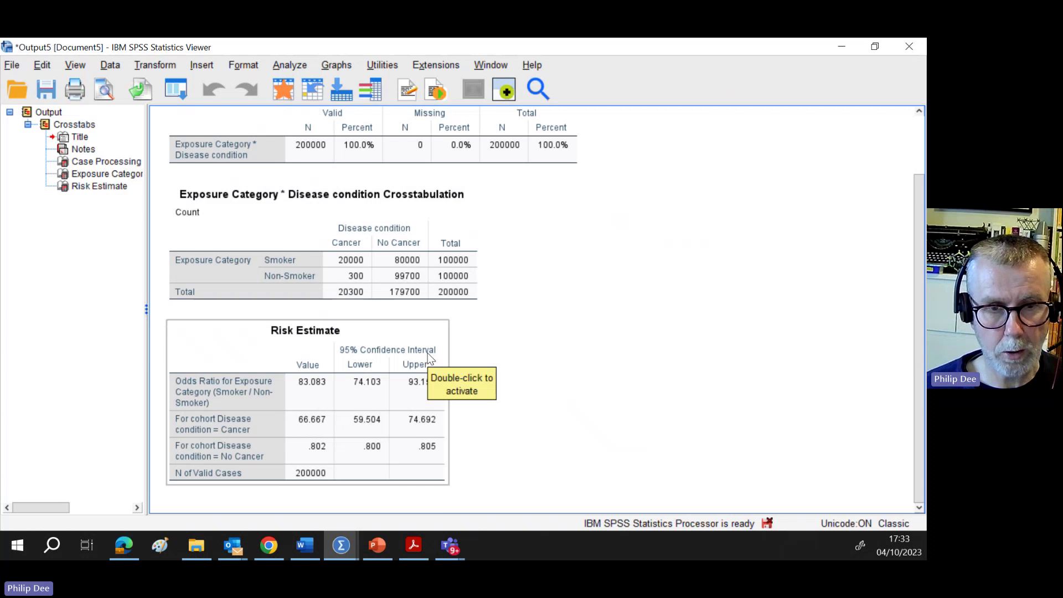
{"action": "left_click", "coordinate": [157, 424]}
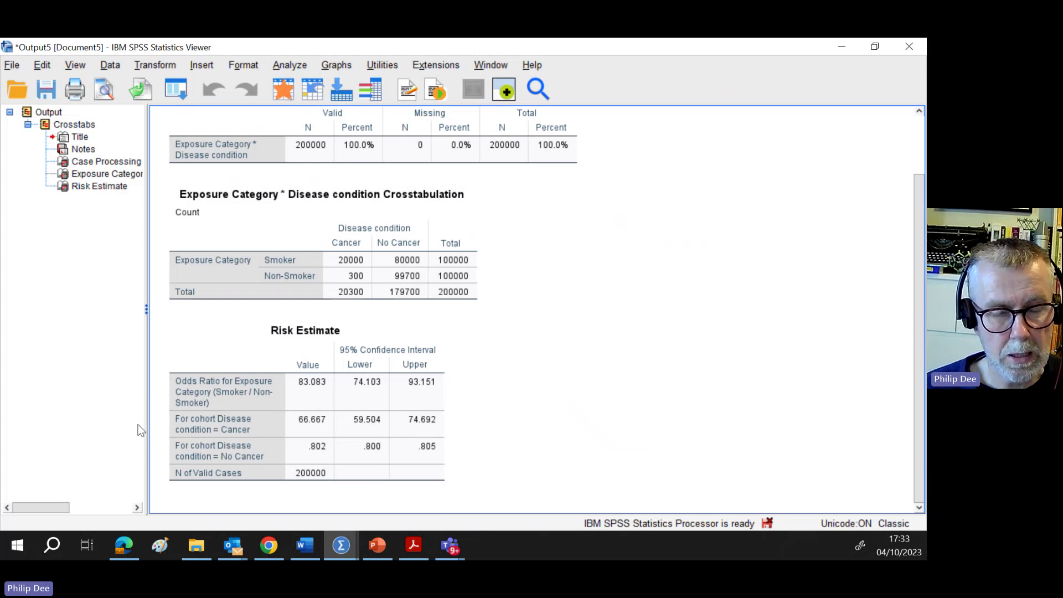
{"action": "left_click", "coordinate": [178, 431]}
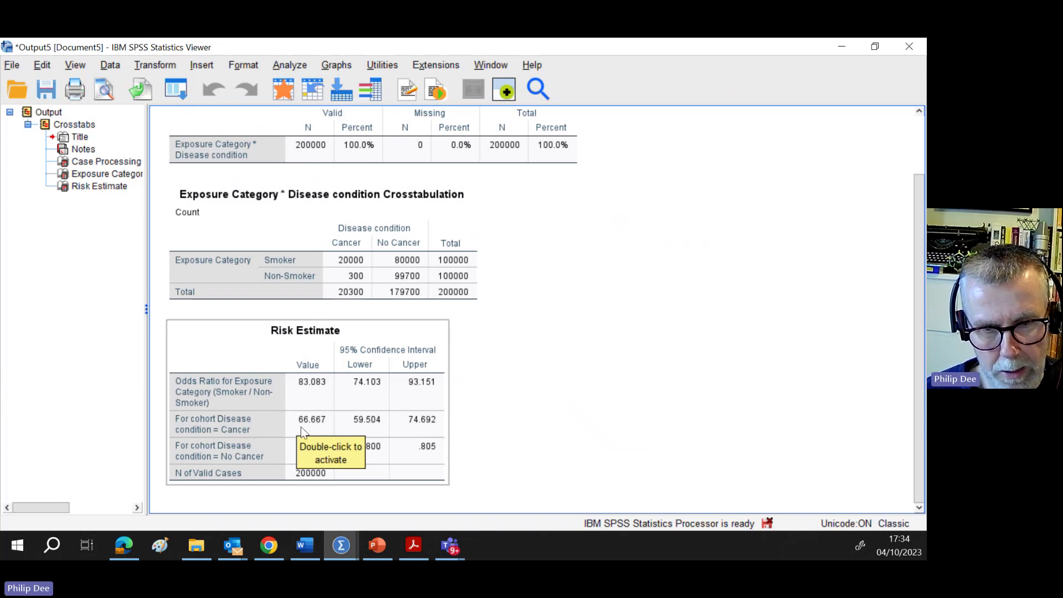
Scroll PowerPoint back to slide 18's smoker versus non-smoker risk calculations, then return to SPSS.
{"action": "left_click", "coordinate": [377, 544]}
{"action": "scroll", "coordinate": [474, 411], "scroll_direction": "up", "scroll_amount": 1}
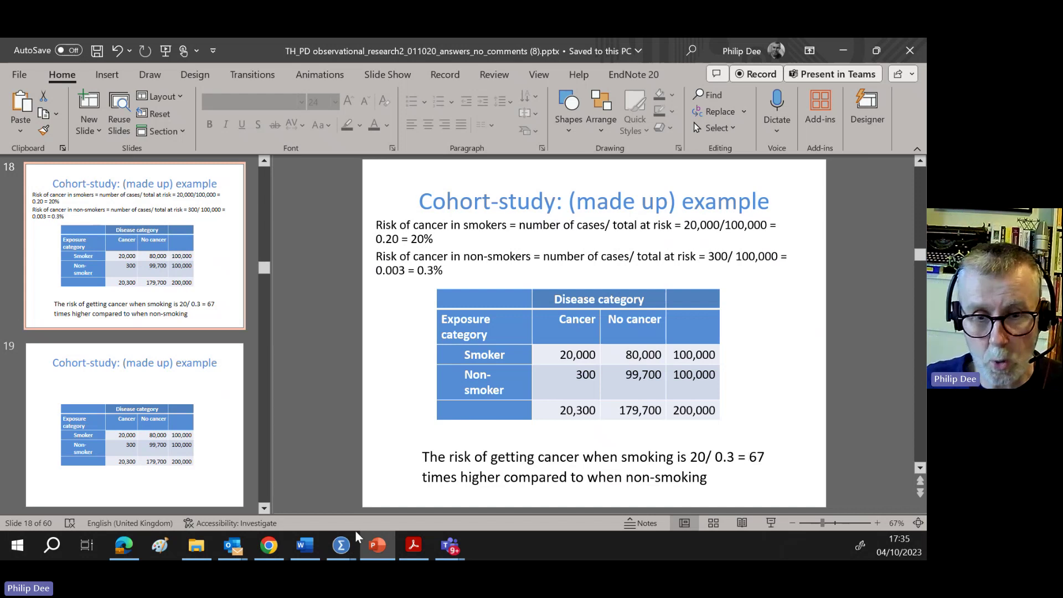
{"action": "left_click", "coordinate": [341, 546]}
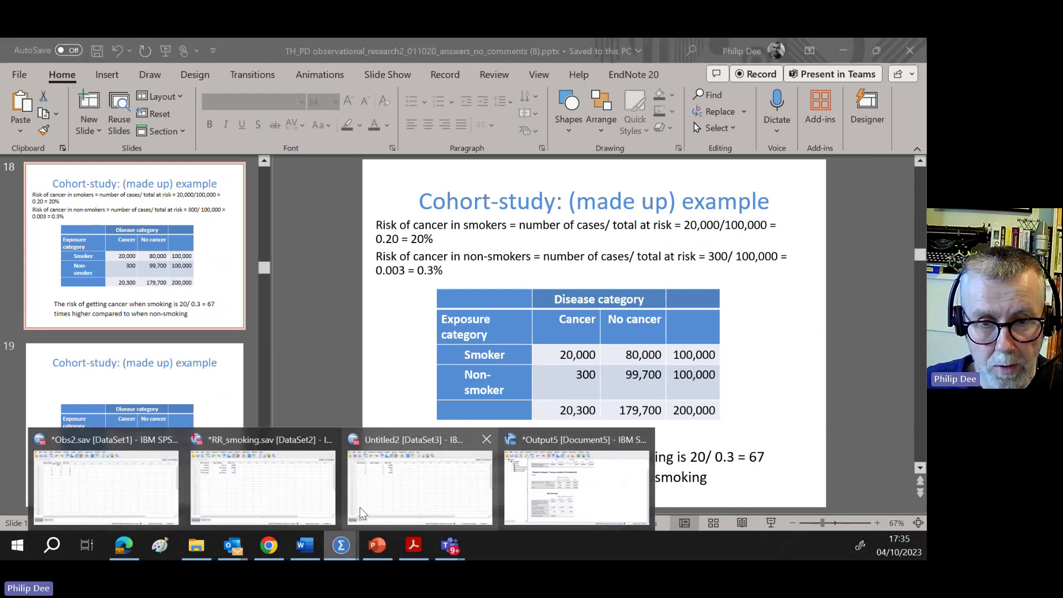
Return to the SPSS output with the Risk Estimate odds ratio of 83.083.
{"action": "left_click", "coordinate": [555, 490]}
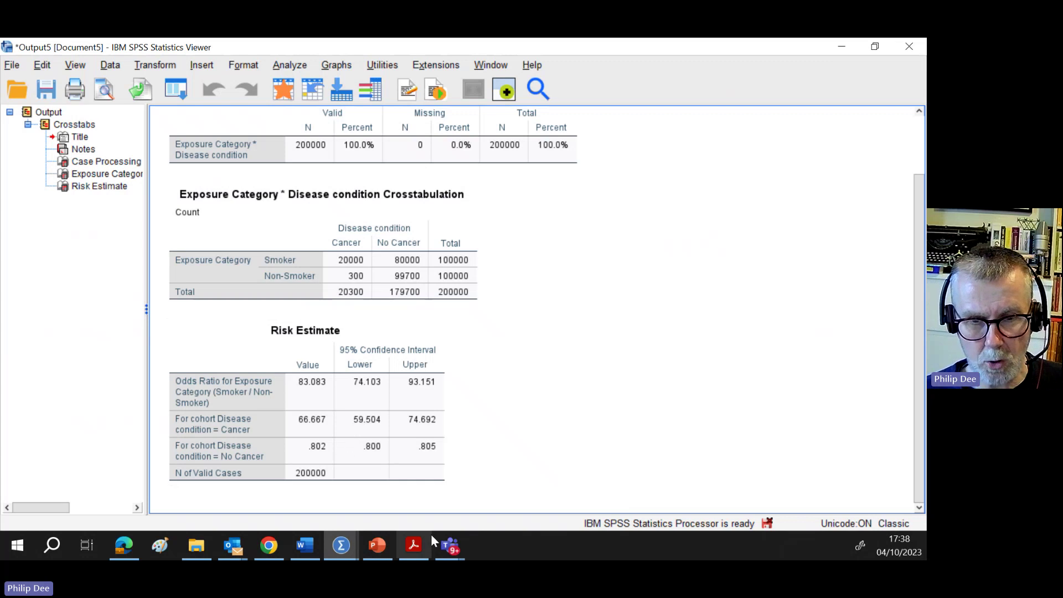
Switch to the 'SPSS - Chi Square test' Teams meeting window with its live transcript.
{"action": "left_click", "coordinate": [443, 553]}
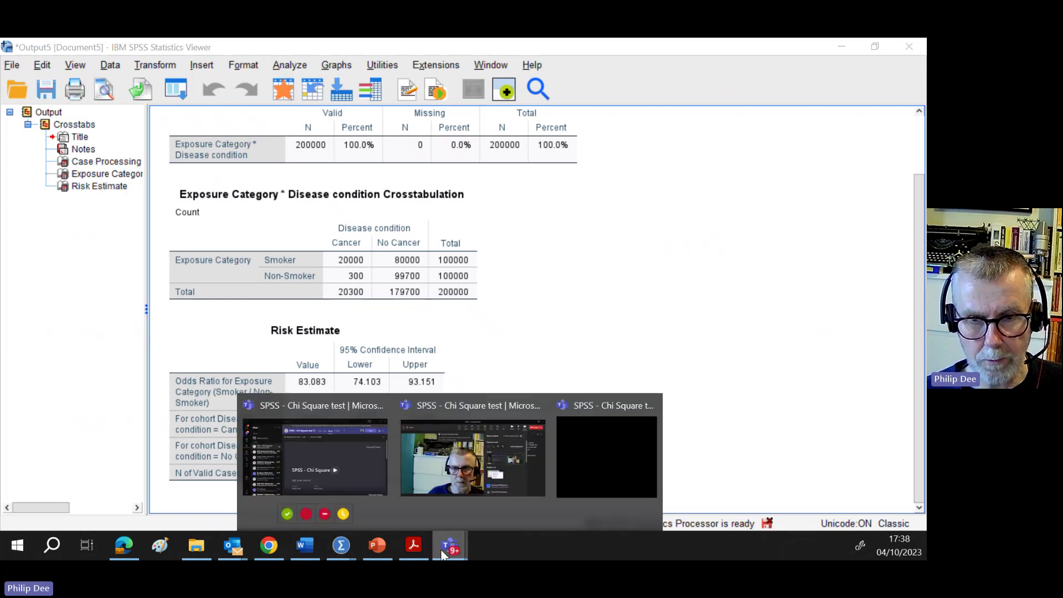
{"action": "left_click", "coordinate": [470, 470]}
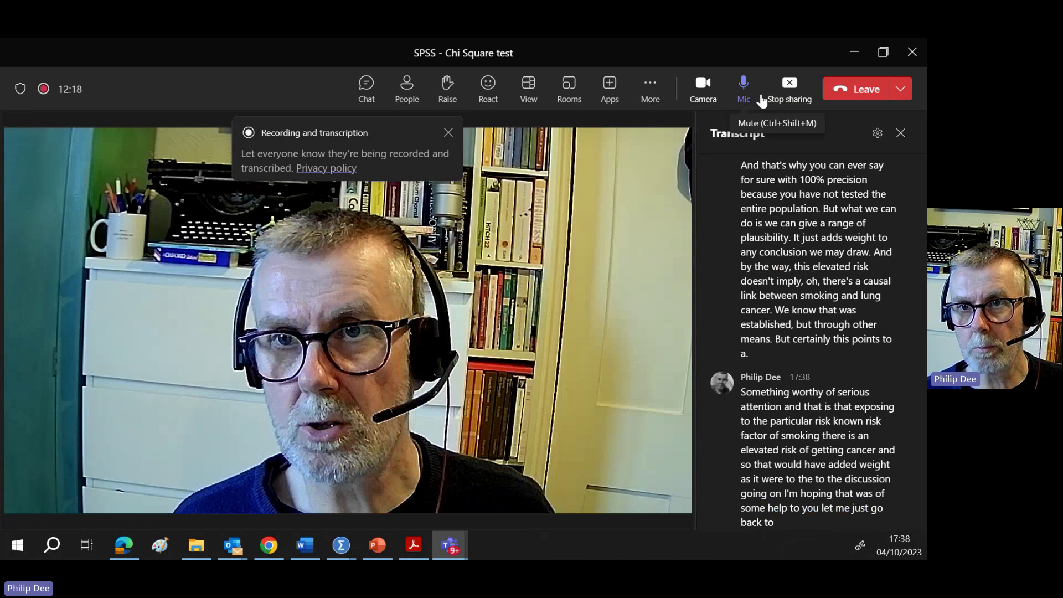